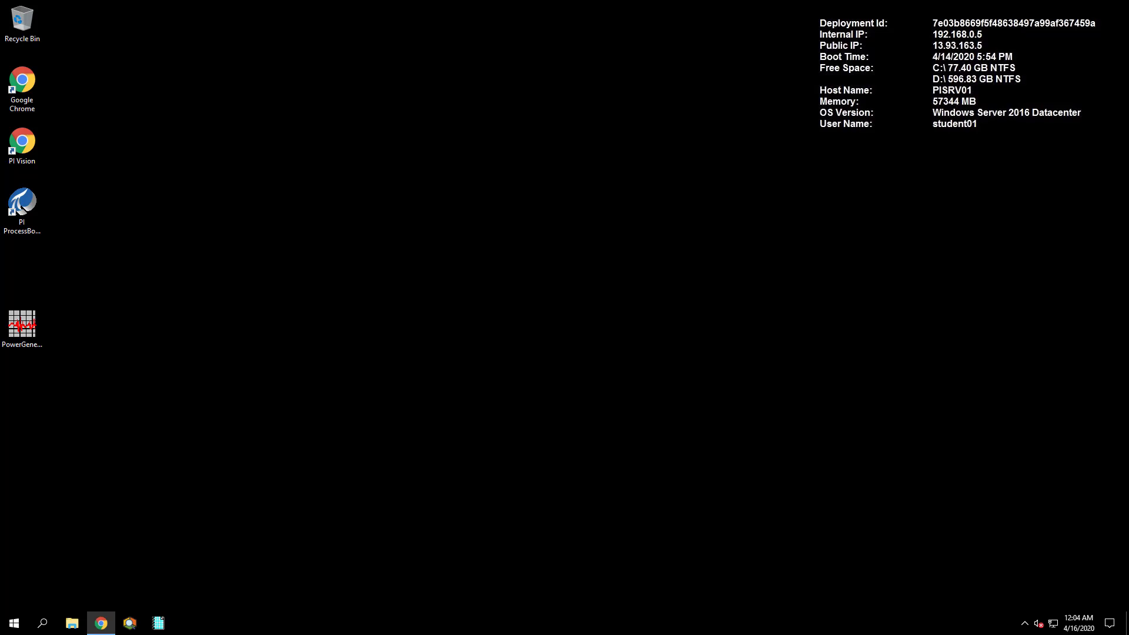
Step: Launch the Migrate PI ProcessBook Displays utility from its desktop shortcut
double_click(28, 201)
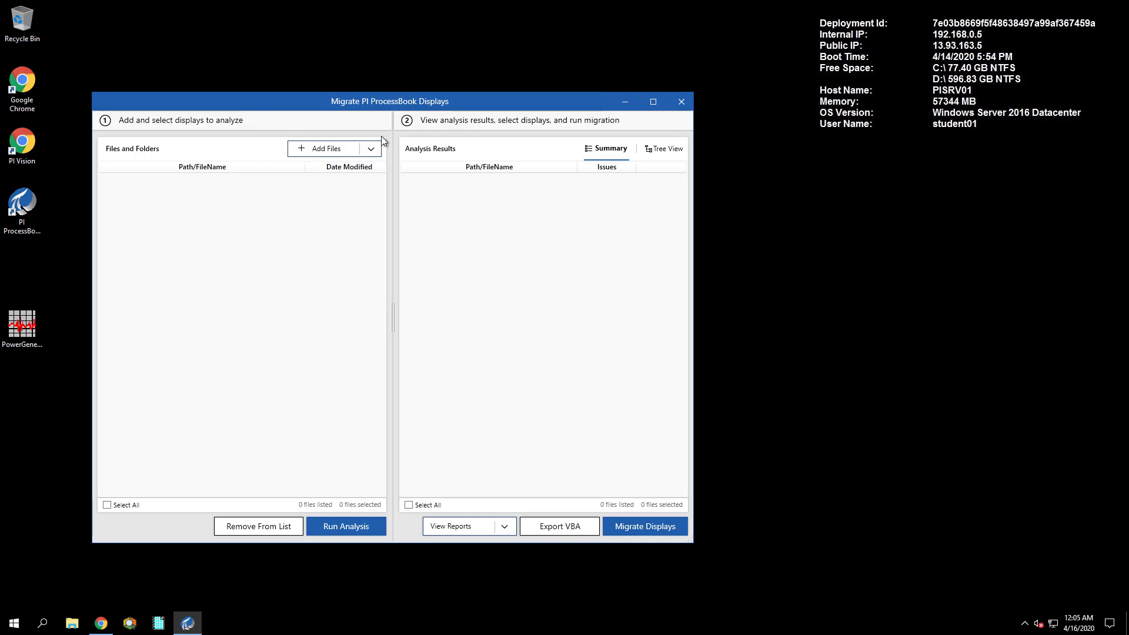
Step: Add the C:\ProcessBook folder to the utility as a folder source
left_click(370, 149)
left_click(335, 167)
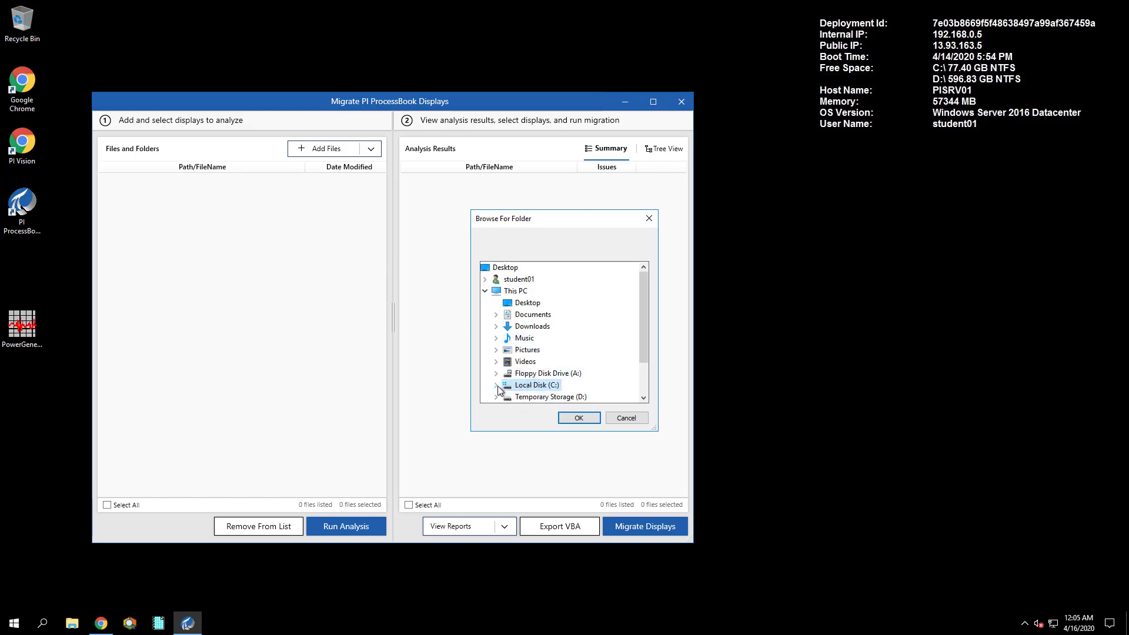
double_click(513, 387)
left_click(510, 373)
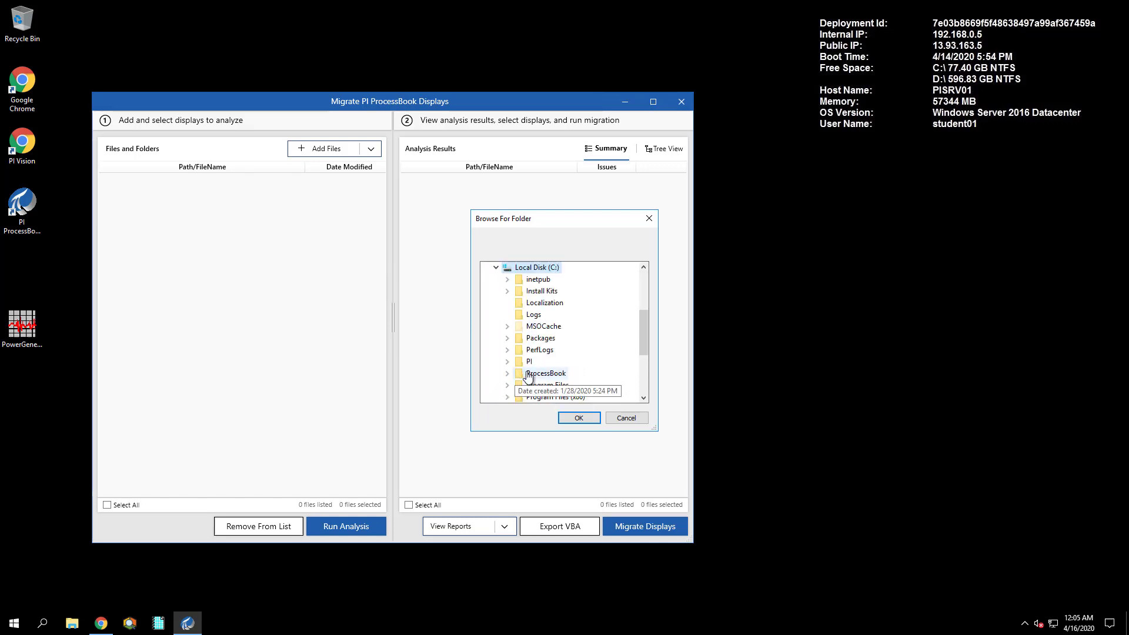
left_click(580, 416)
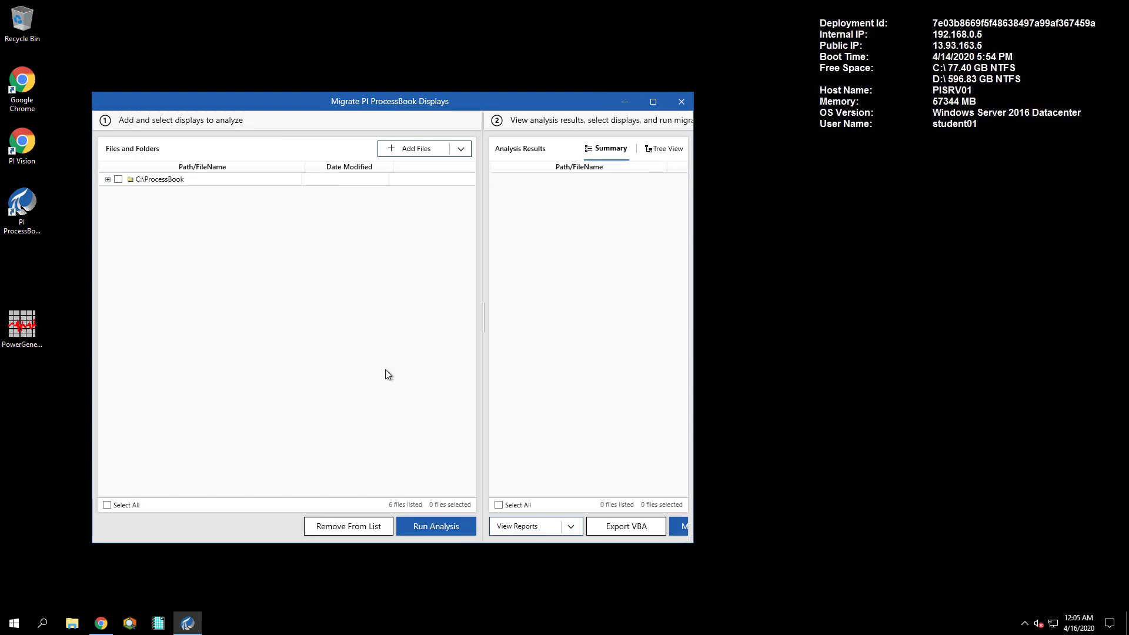
Step: Expand the ProcessBook, Flynn and IT folders to list all six displays
left_click(108, 180)
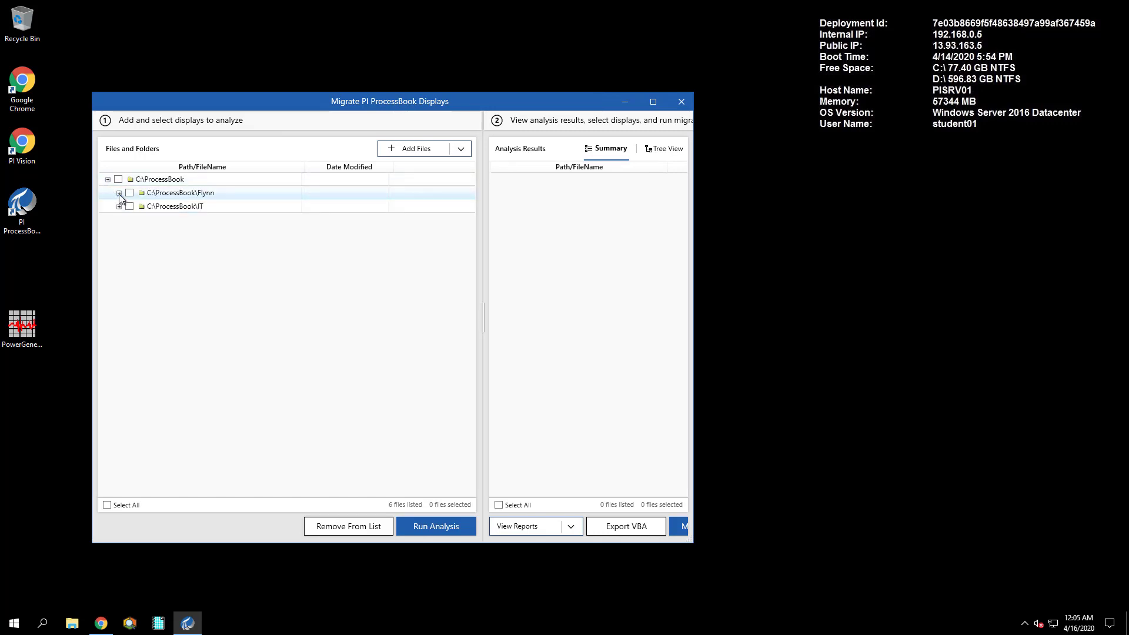
left_click(118, 194)
left_click(119, 274)
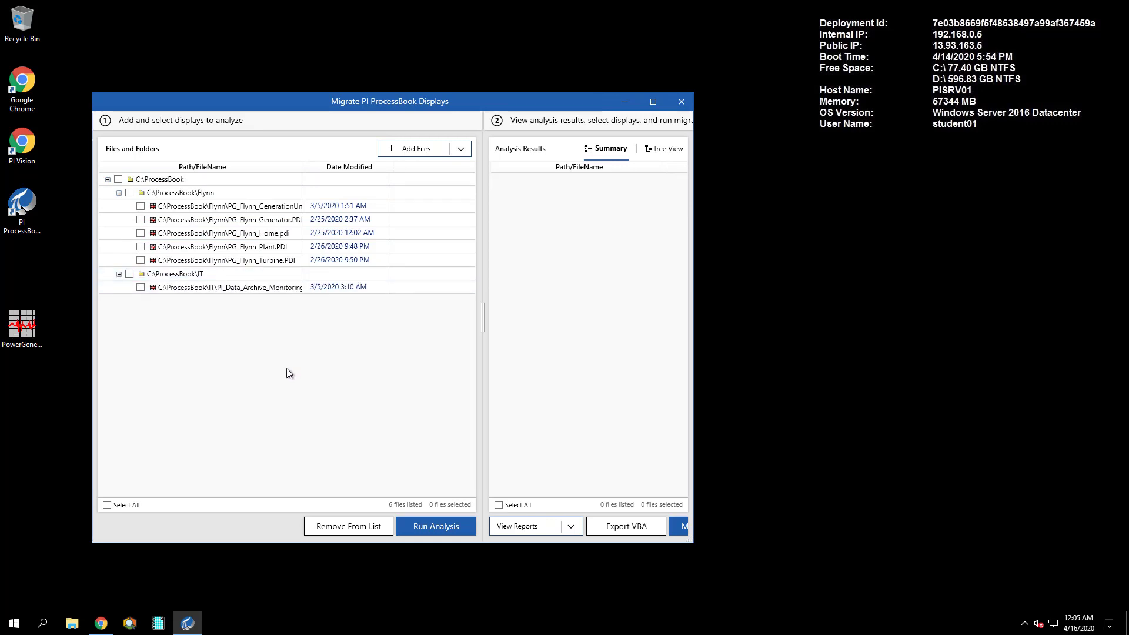
Step: Select all six displays and run the migration analysis on them
left_click(113, 503)
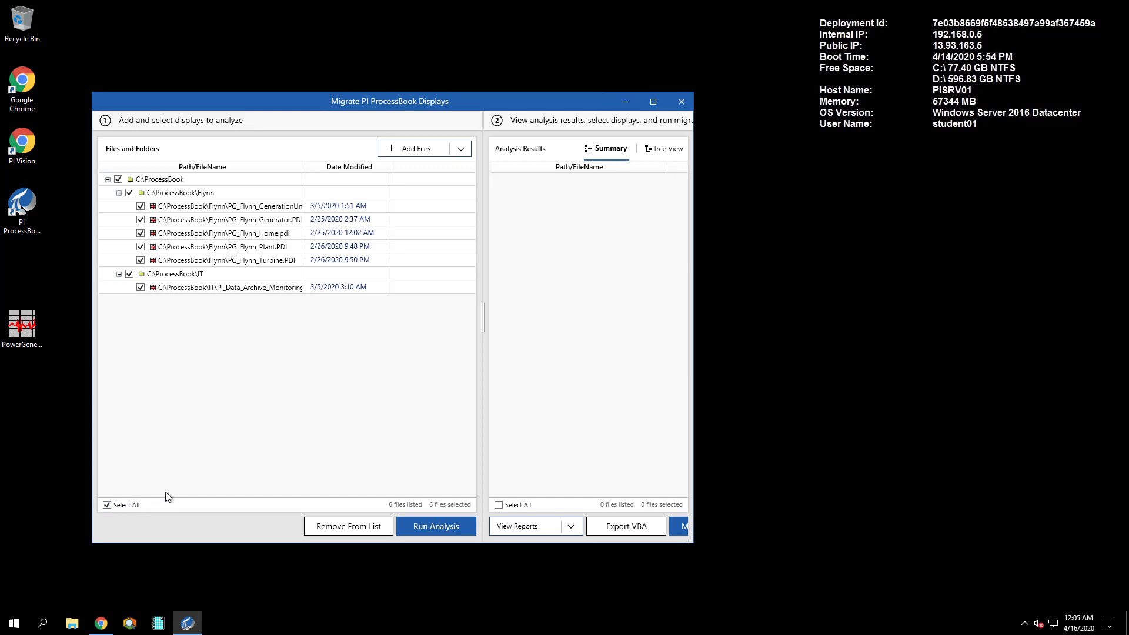
left_click(429, 524)
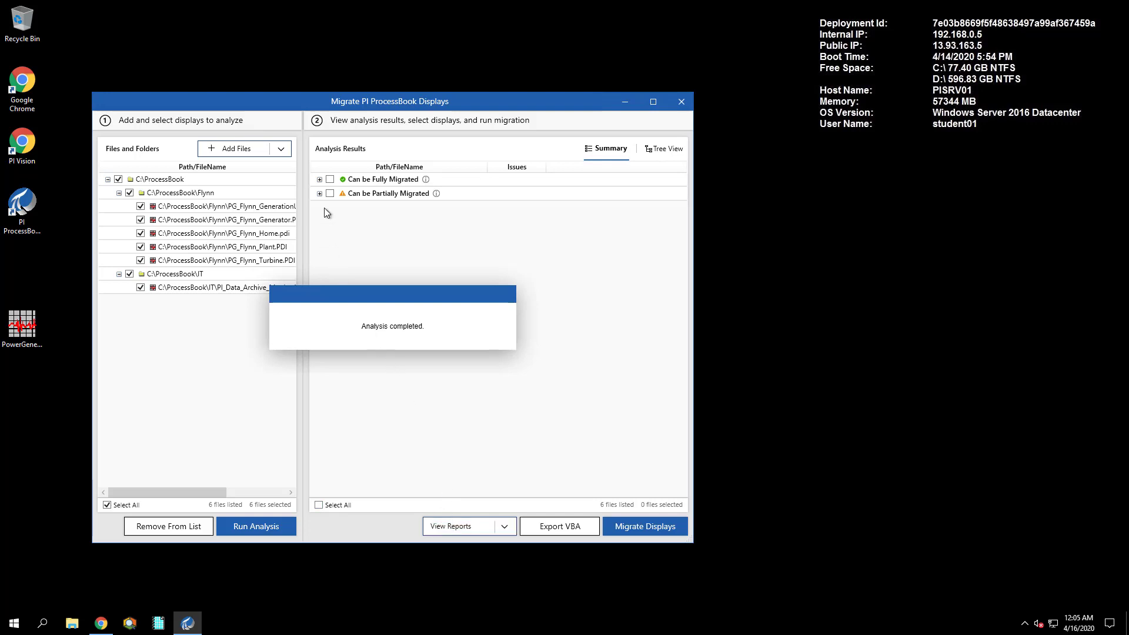
Step: Review the fully and partially migratable groups, then the ProcessBook, Flynn and IT tree view
left_click(319, 179)
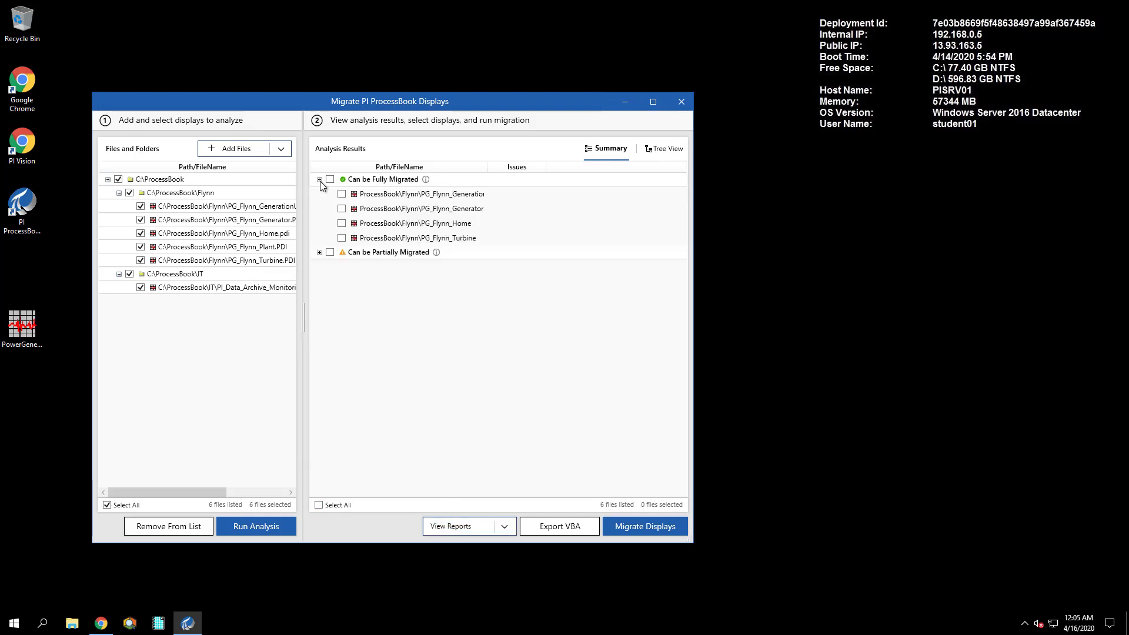
left_click(319, 252)
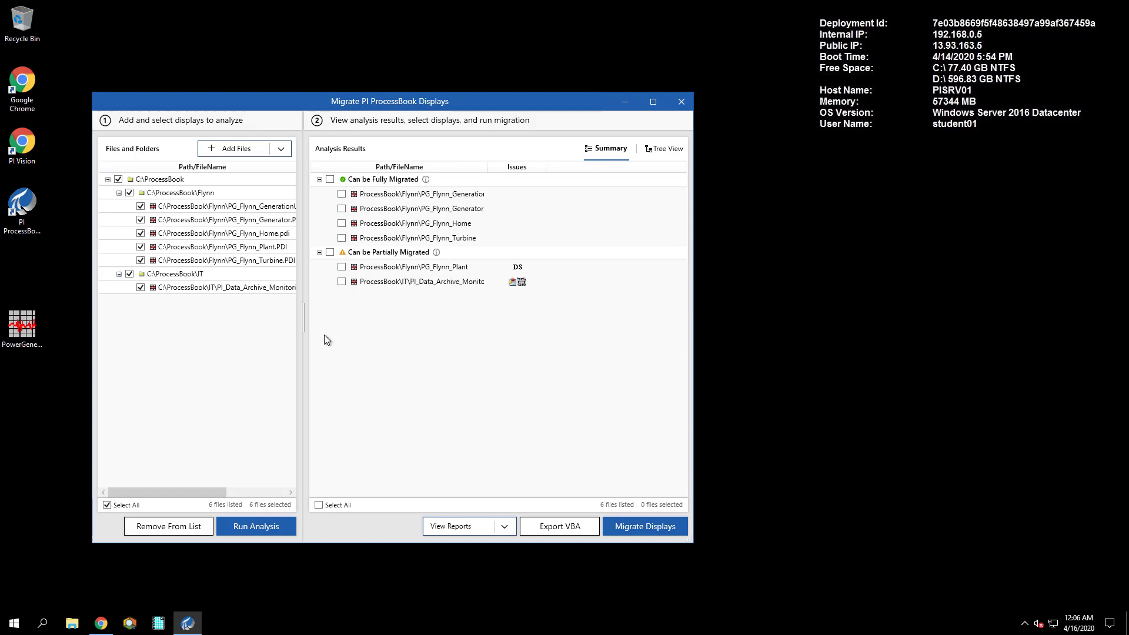
left_click(657, 151)
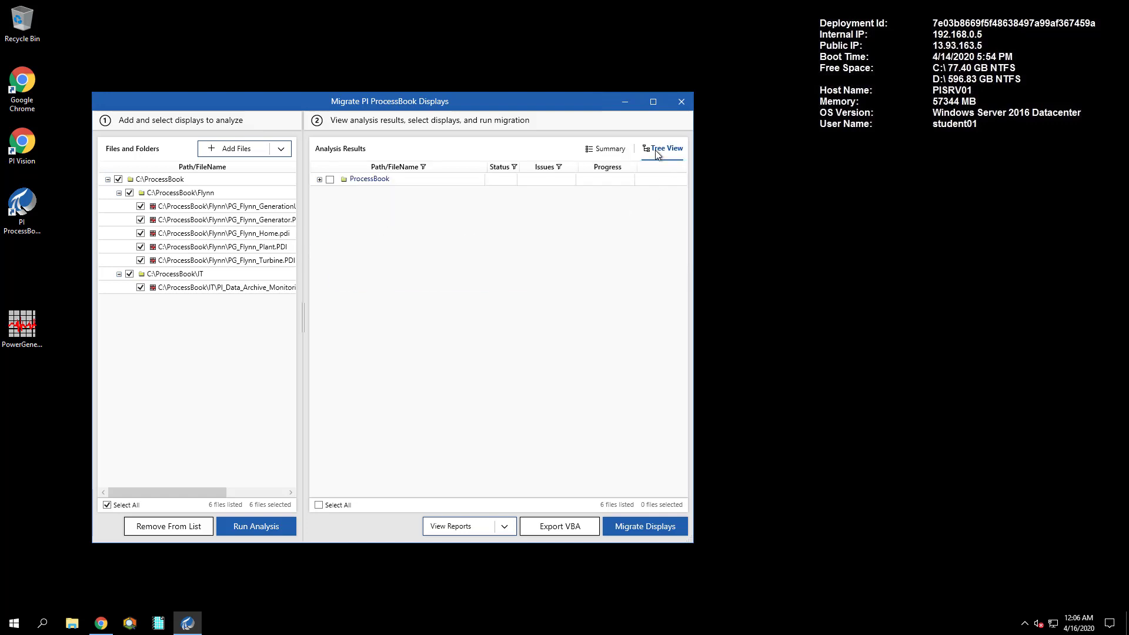
left_click(320, 179)
left_click(331, 193)
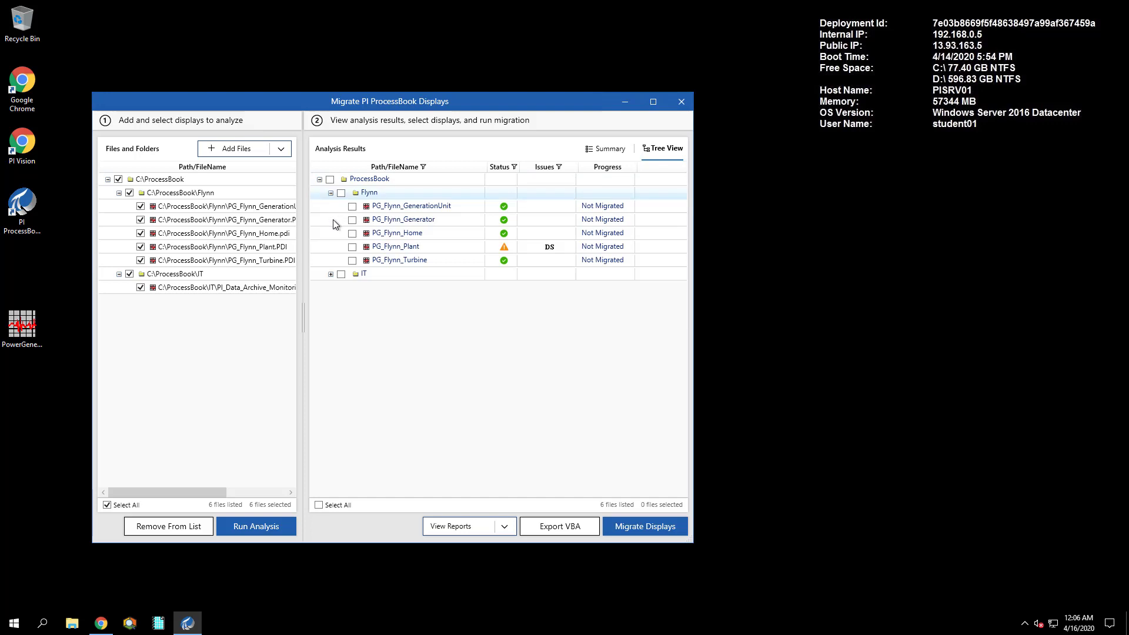
left_click(331, 274)
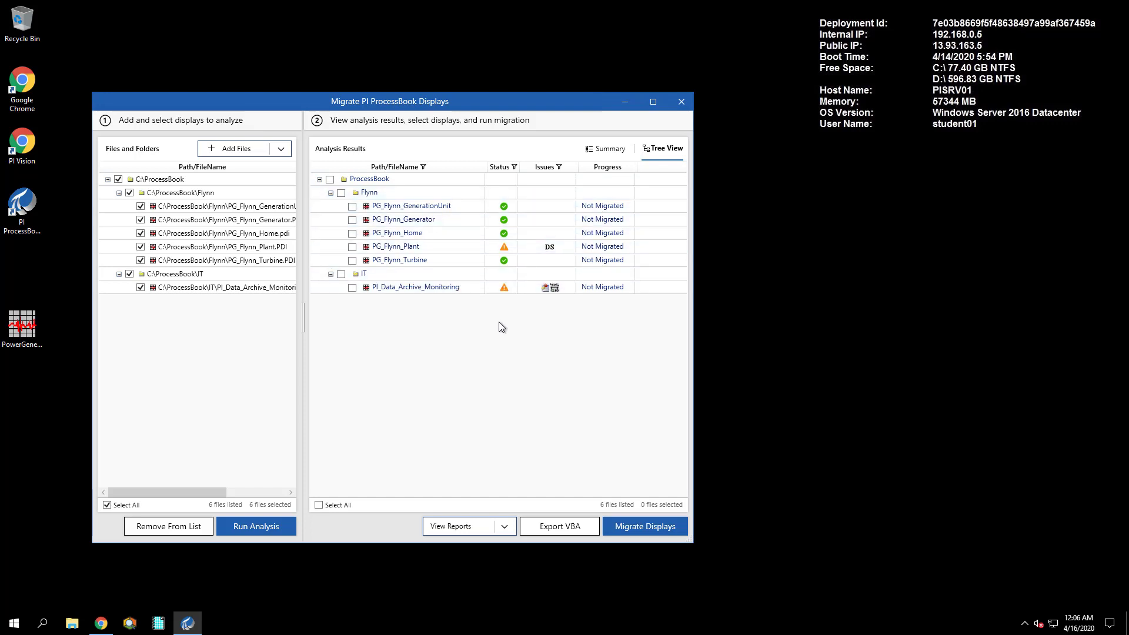
left_click(604, 152)
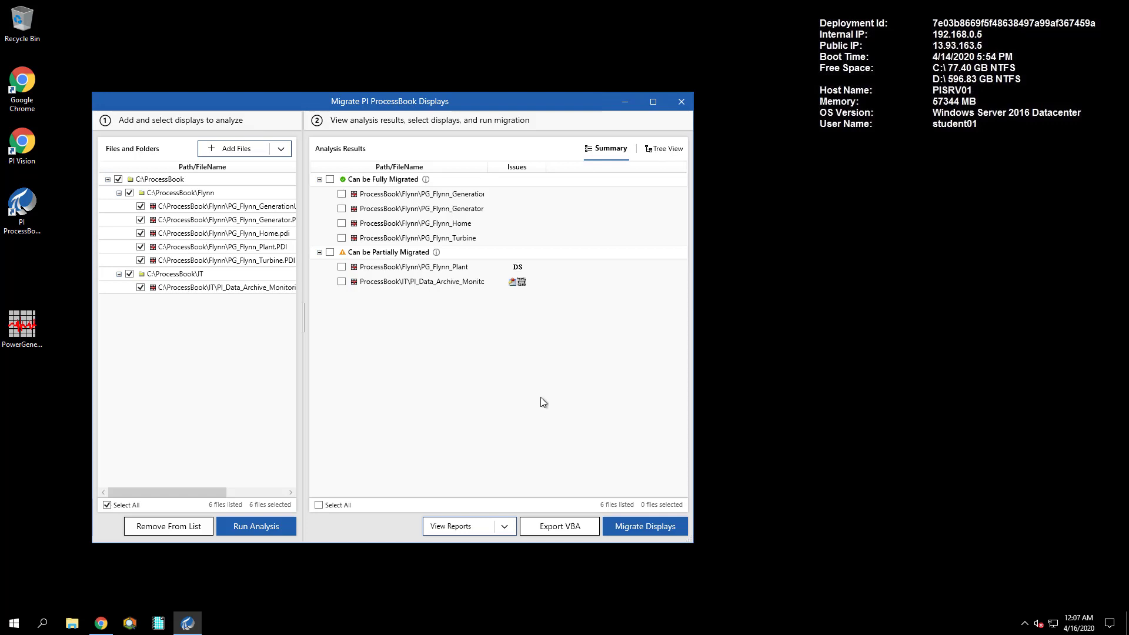
Step: Export the PI_Data_Archive_Monitoring display's VBA code and open the reports folder
left_click(341, 282)
left_click(559, 524)
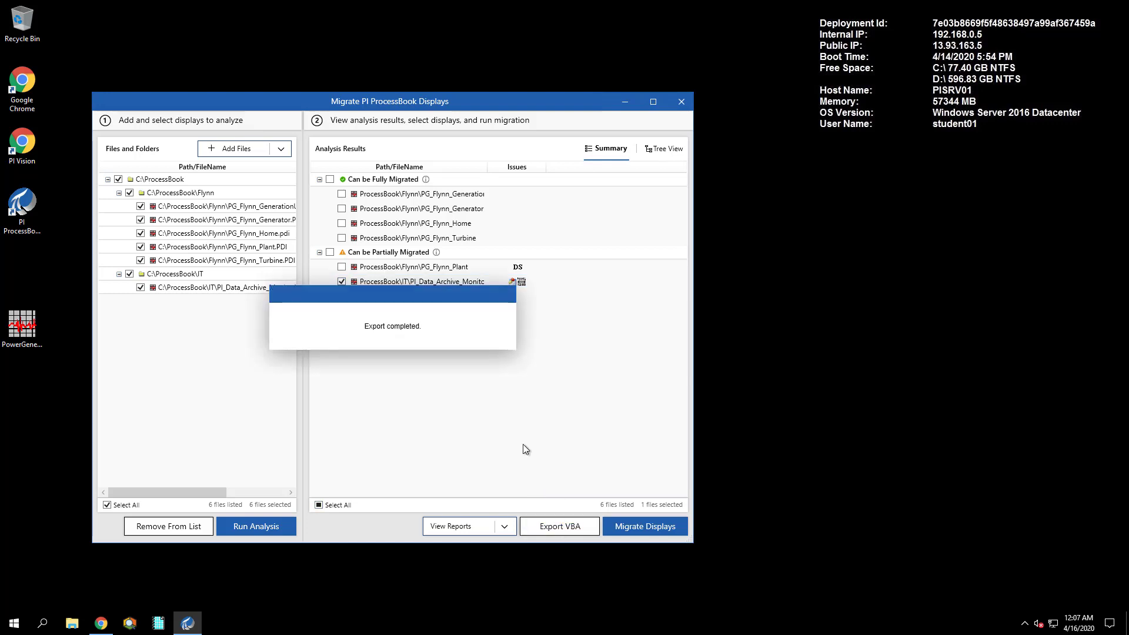
left_click(504, 526)
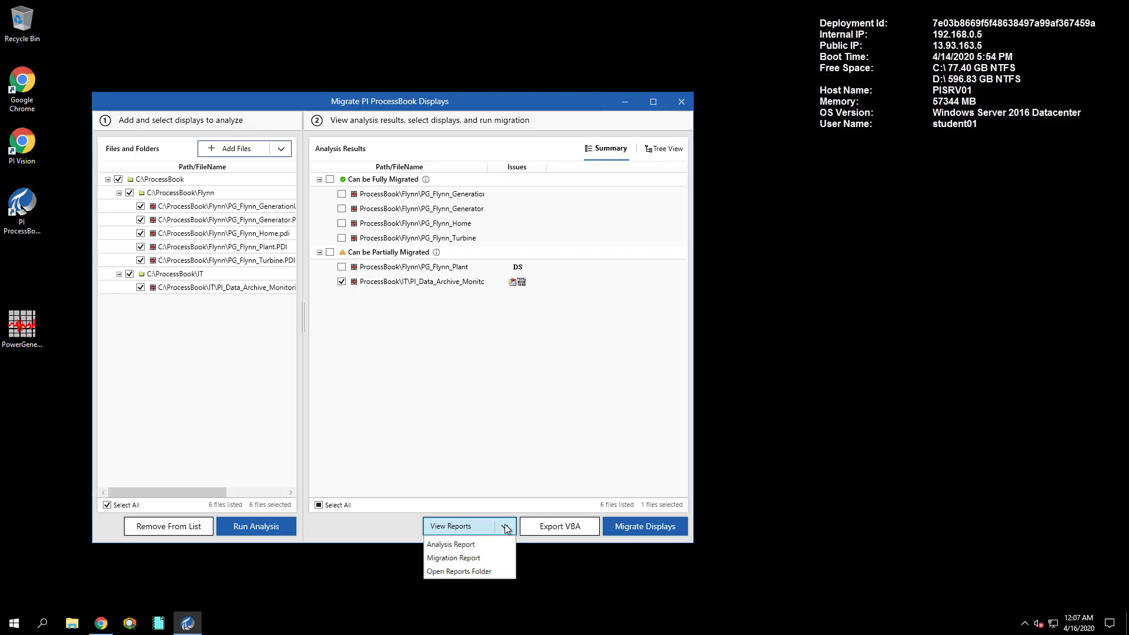
left_click(488, 569)
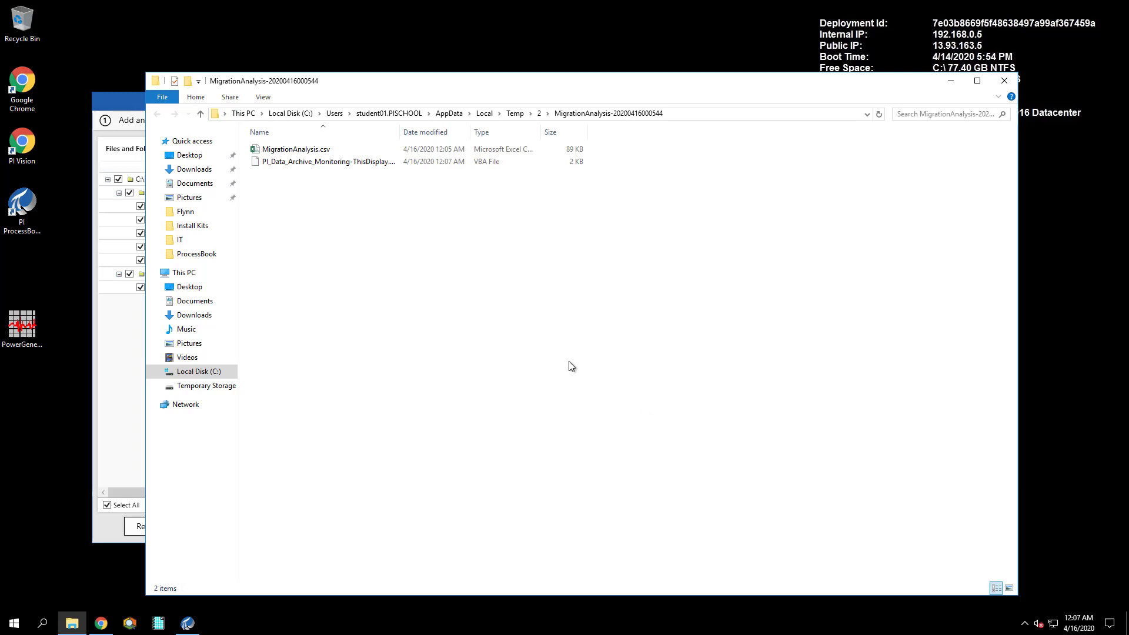
left_click(364, 165)
double_click(362, 162)
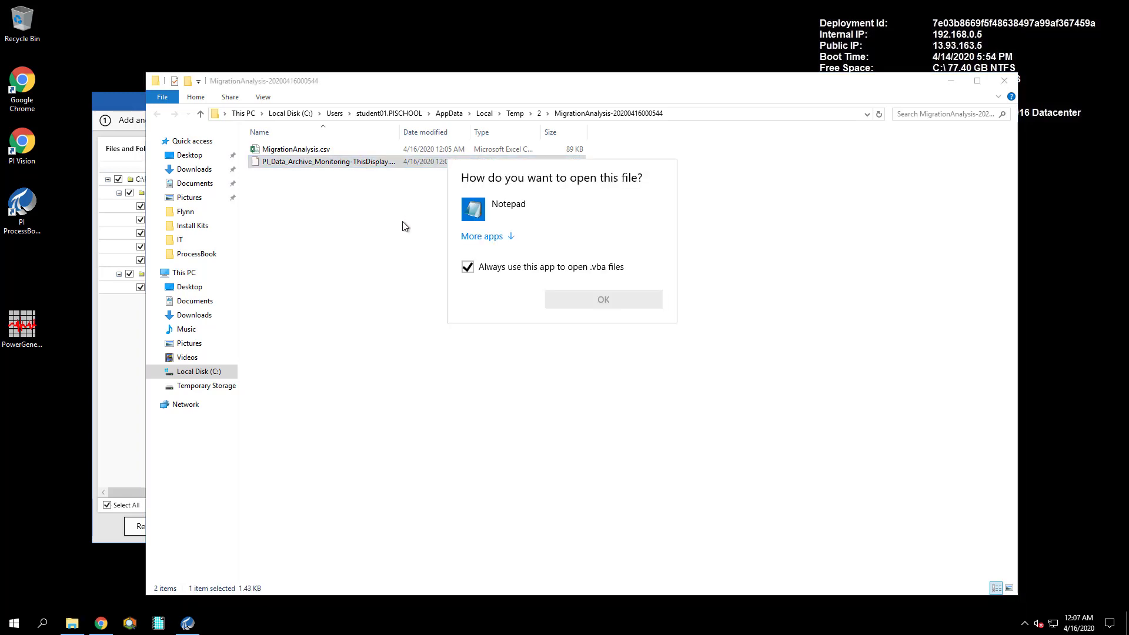
left_click(578, 298)
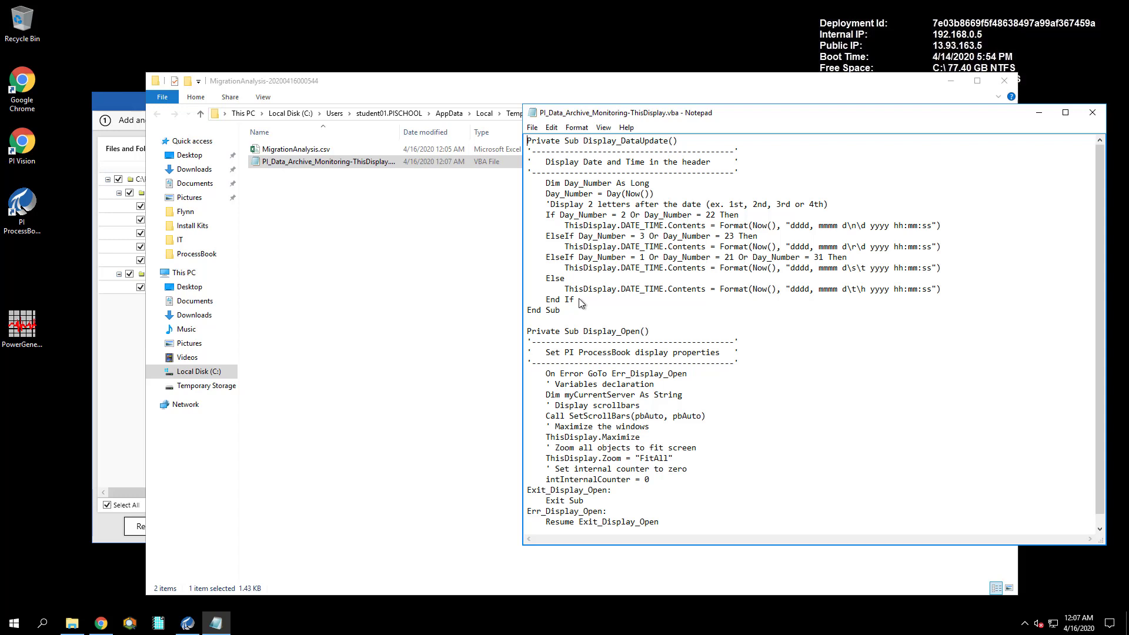
Step: Open MigrationAnalysis.csv in Excel and dismiss the activation prompt
left_click(1092, 112)
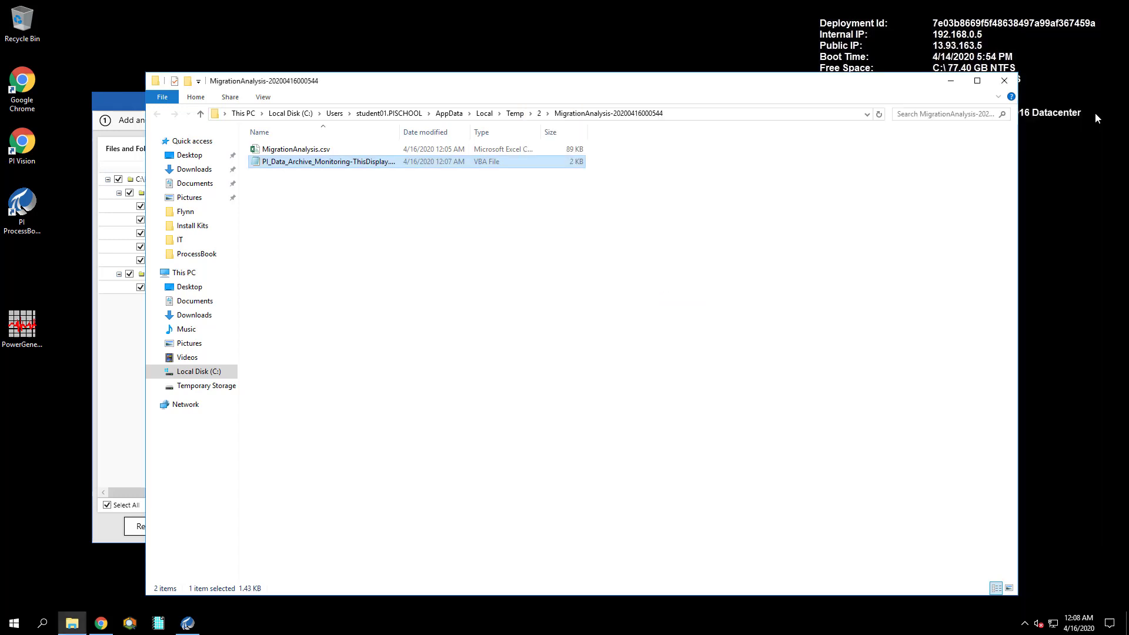
double_click(294, 149)
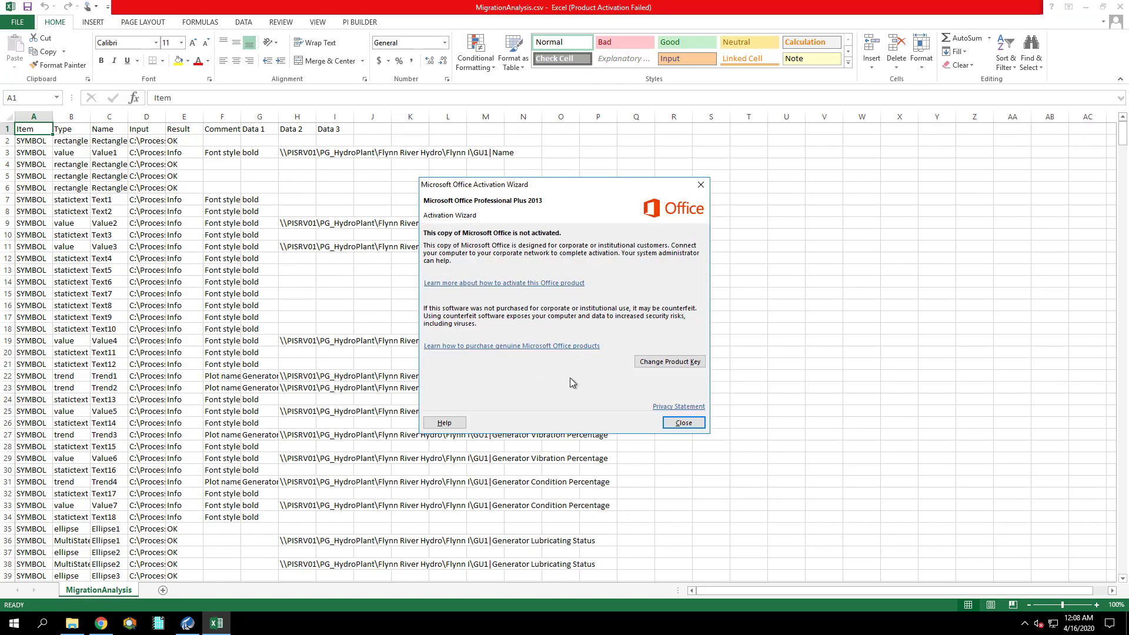
left_click(683, 422)
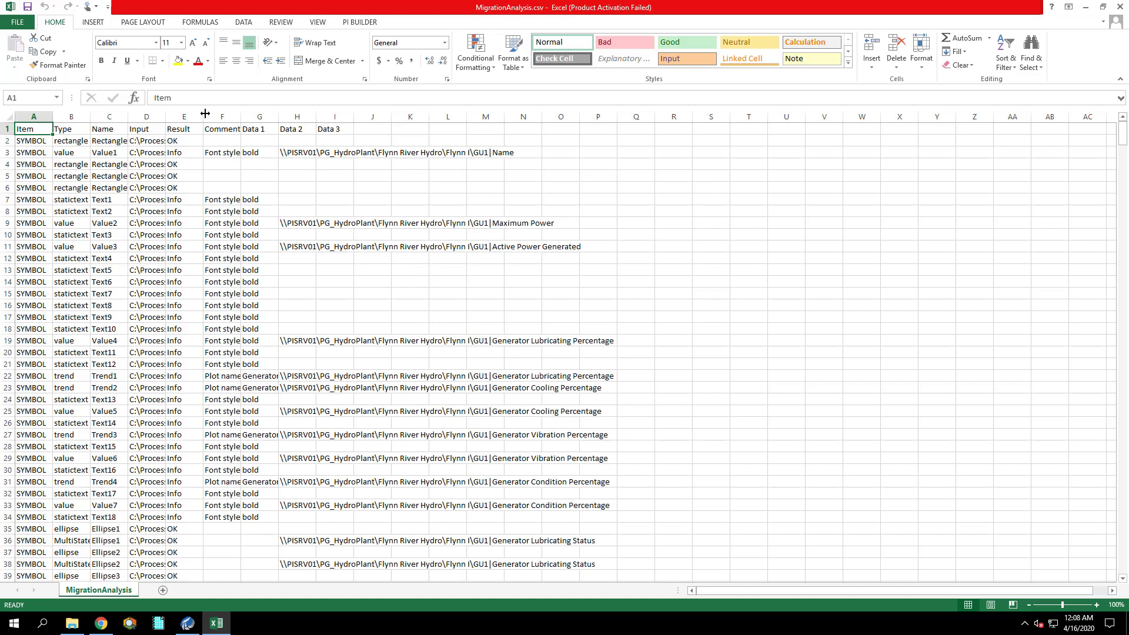
Step: Widen the Result column, auto-fit the Comment column, and scroll through the rows
left_click_drag(204, 113, 222, 113)
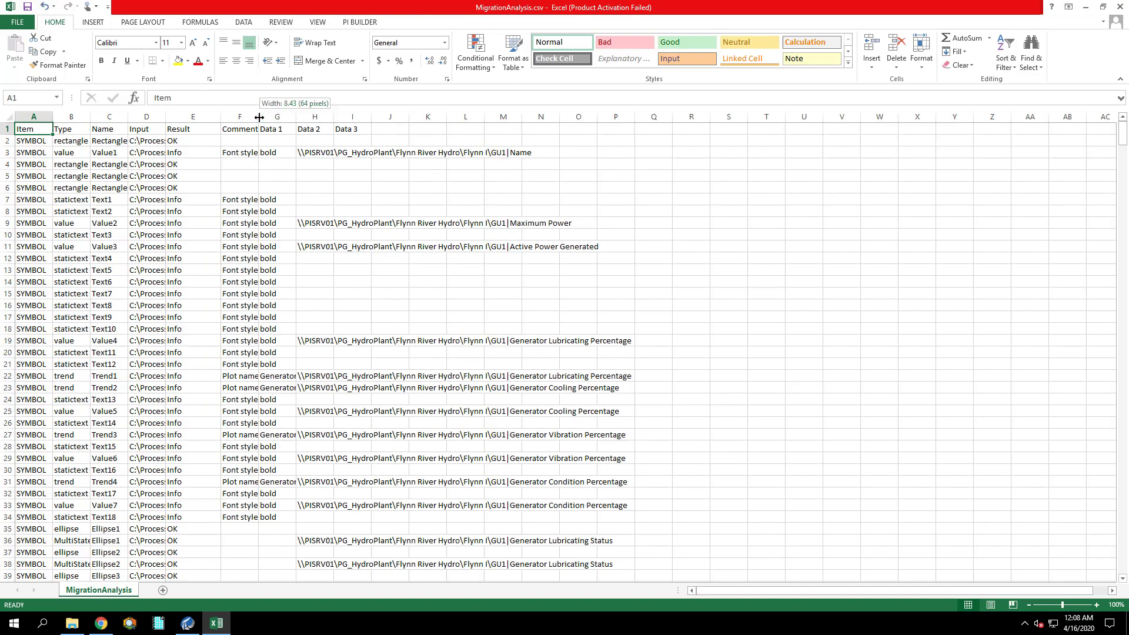
double_click(258, 117)
scroll(404, 282, "down", 2)
scroll(406, 285, "down", 1)
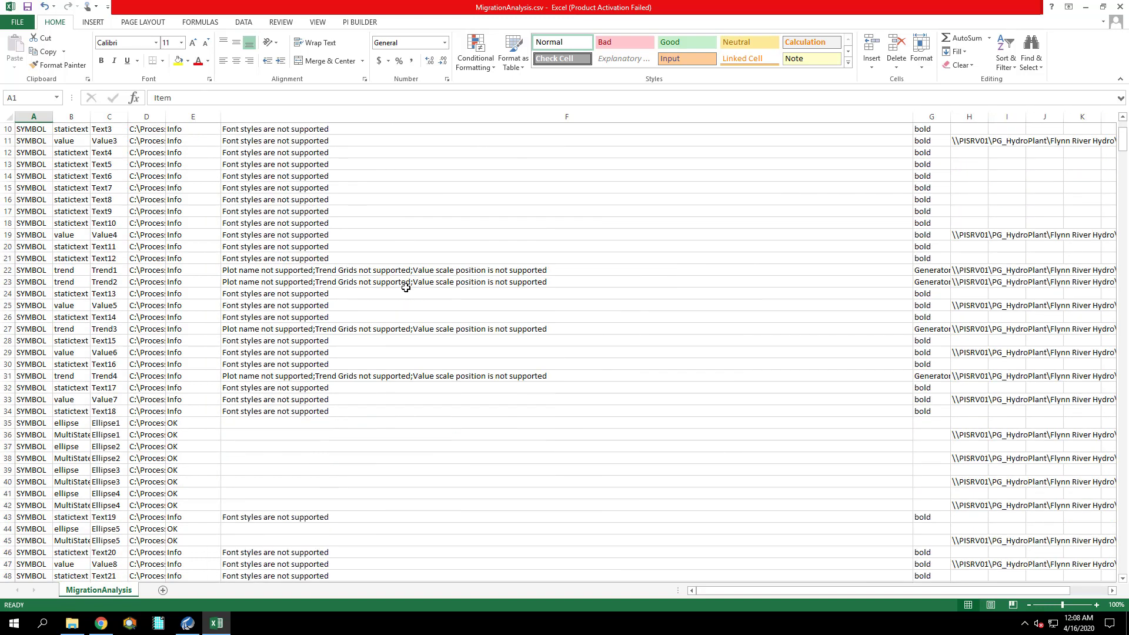
scroll(406, 288, "down", 3)
scroll(405, 287, "down", 7)
scroll(406, 288, "down", 3)
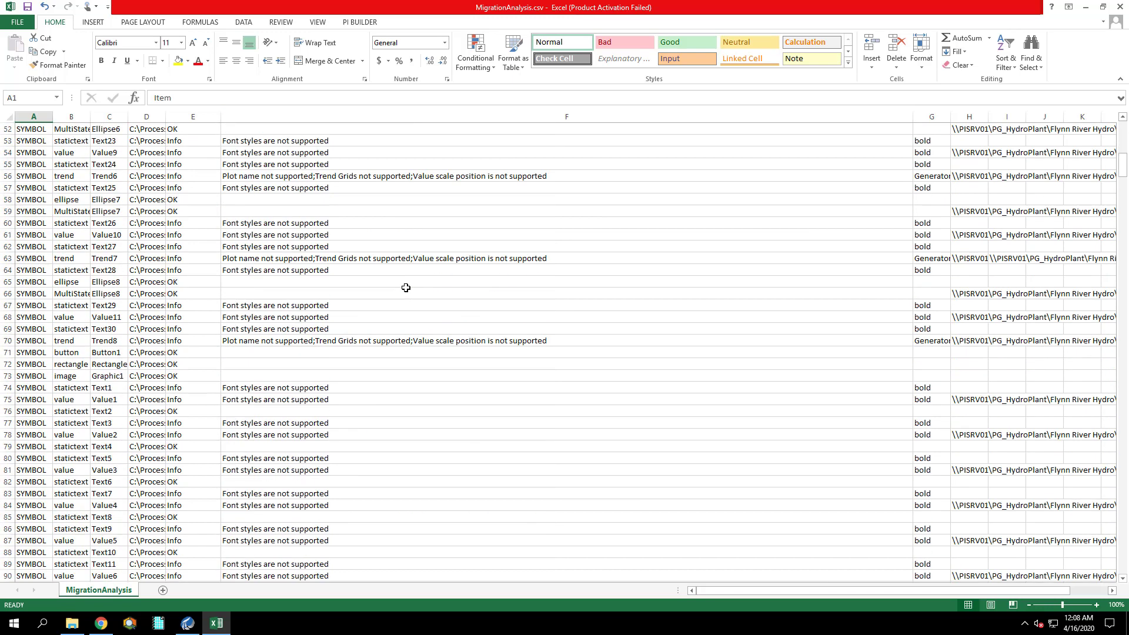
scroll(406, 287, "down", 5)
scroll(406, 287, "down", 5)
scroll(406, 287, "down", 4)
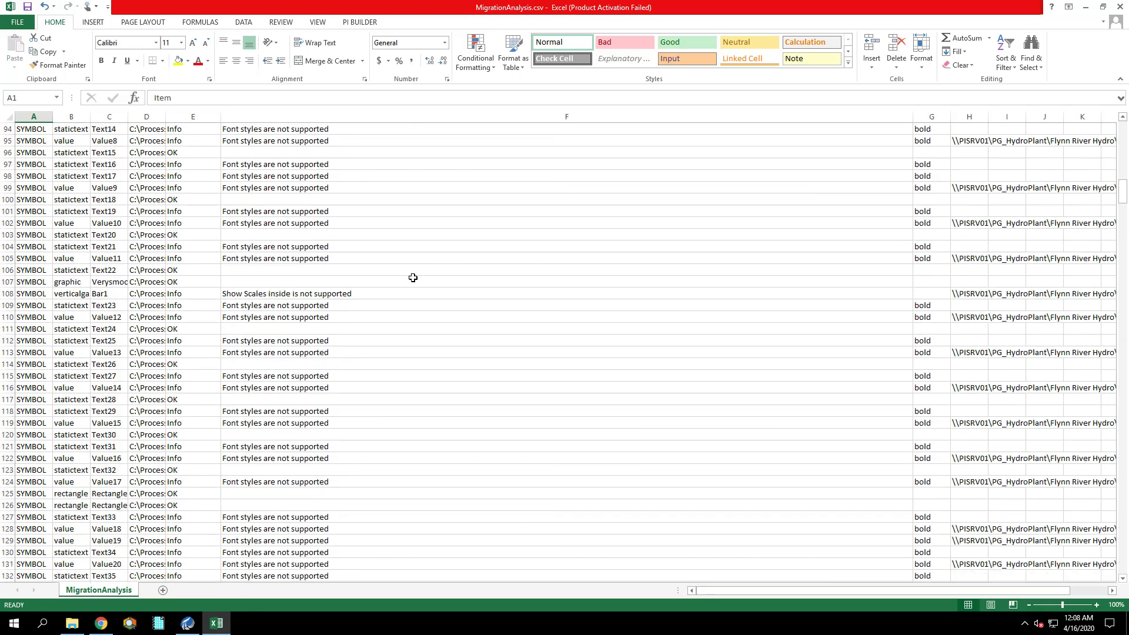
Step: Close Excel without saving and close the reports folder, then select all six analysed displays
left_click(1120, 7)
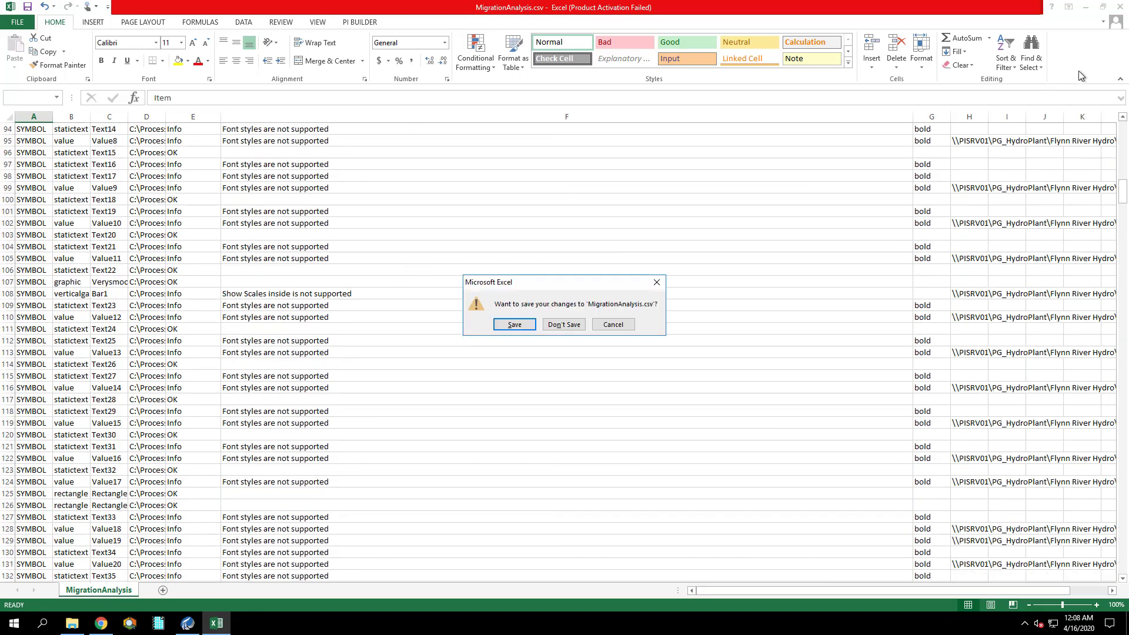
left_click(568, 323)
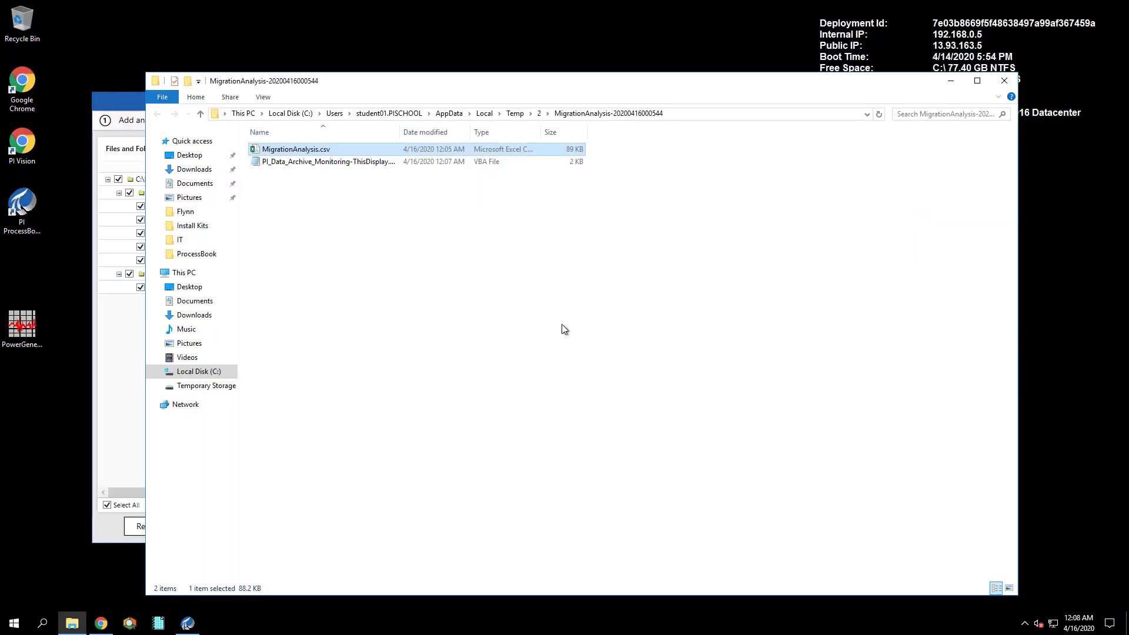
left_click(1004, 81)
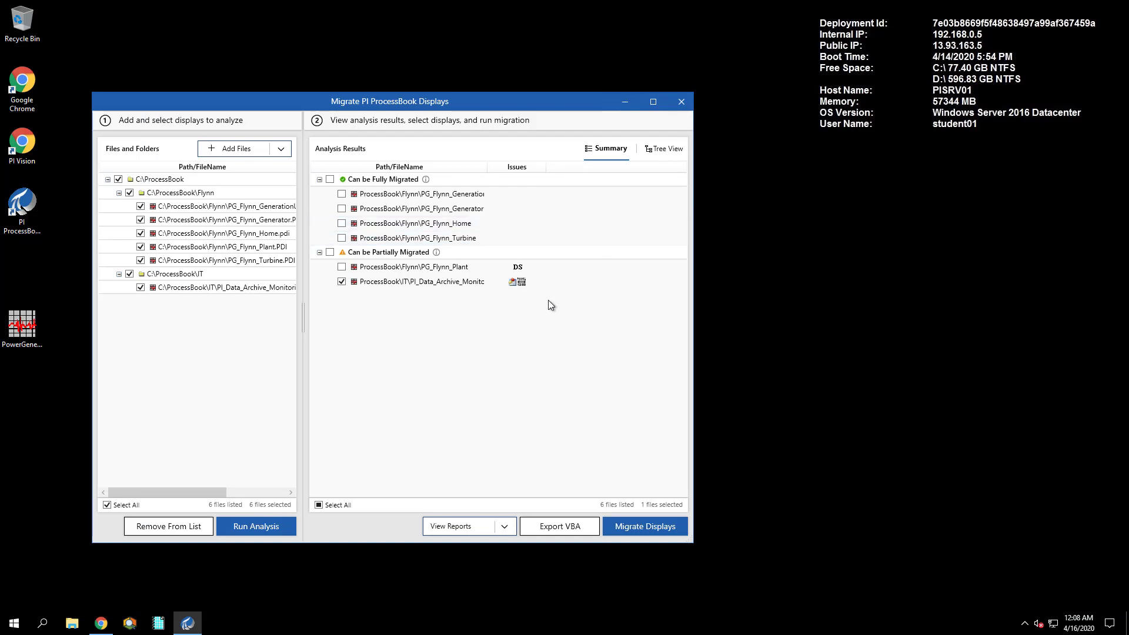
left_click(318, 505)
left_click(641, 527)
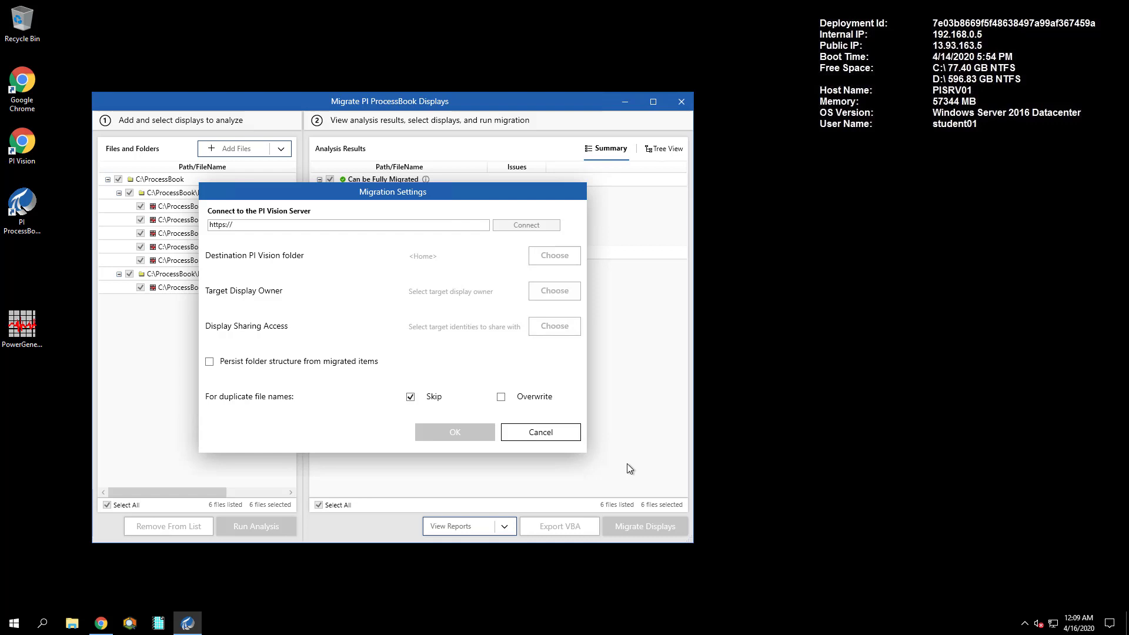
left_click(265, 224)
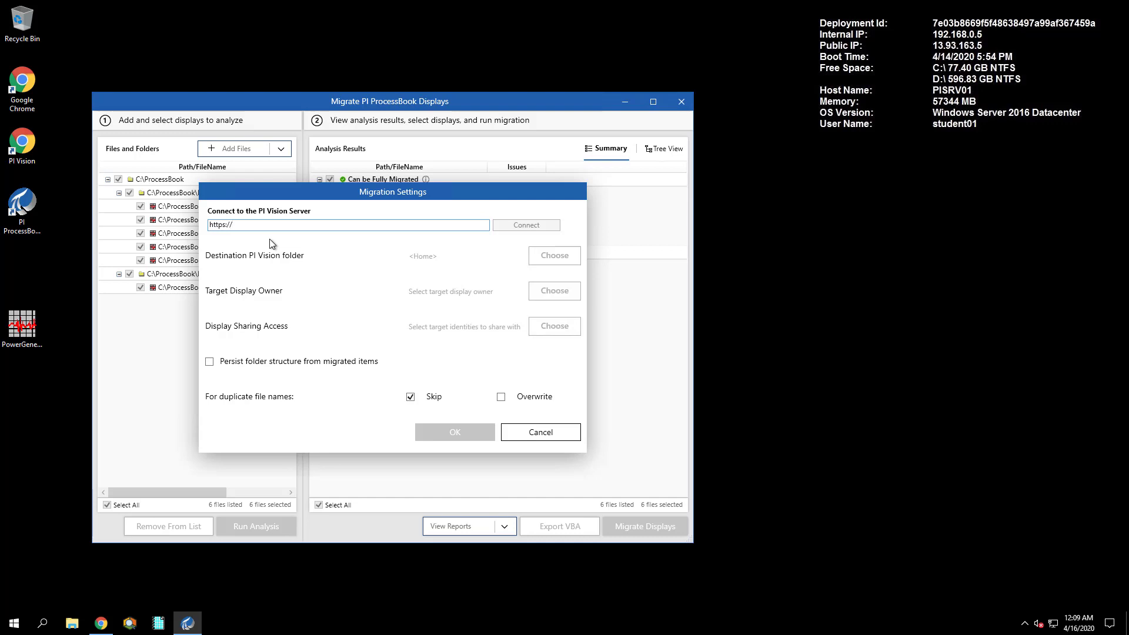
type("pivision/pivision")
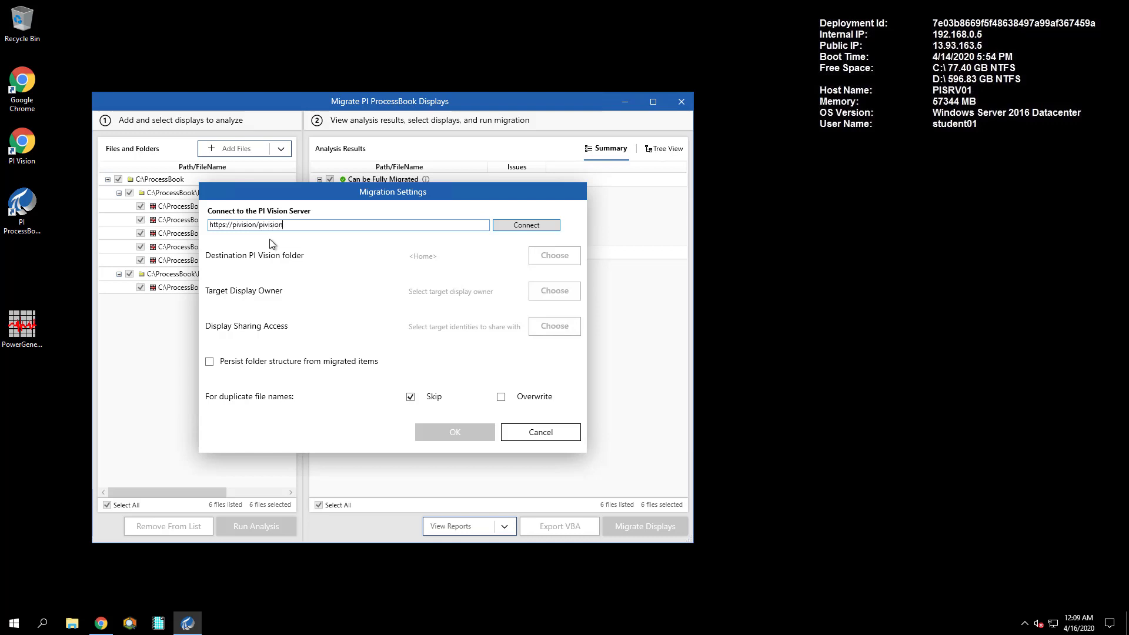
Step: Connect to the PI Vision server, make the current user display owner, and keep World sharing
left_click(528, 228)
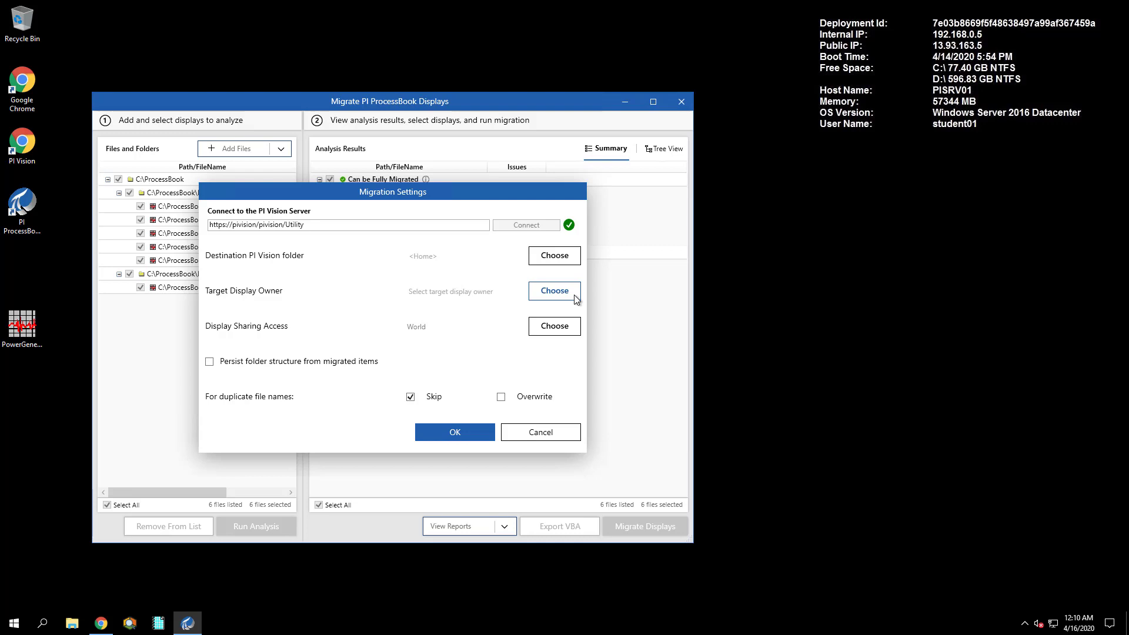
left_click(576, 299)
left_click(477, 307)
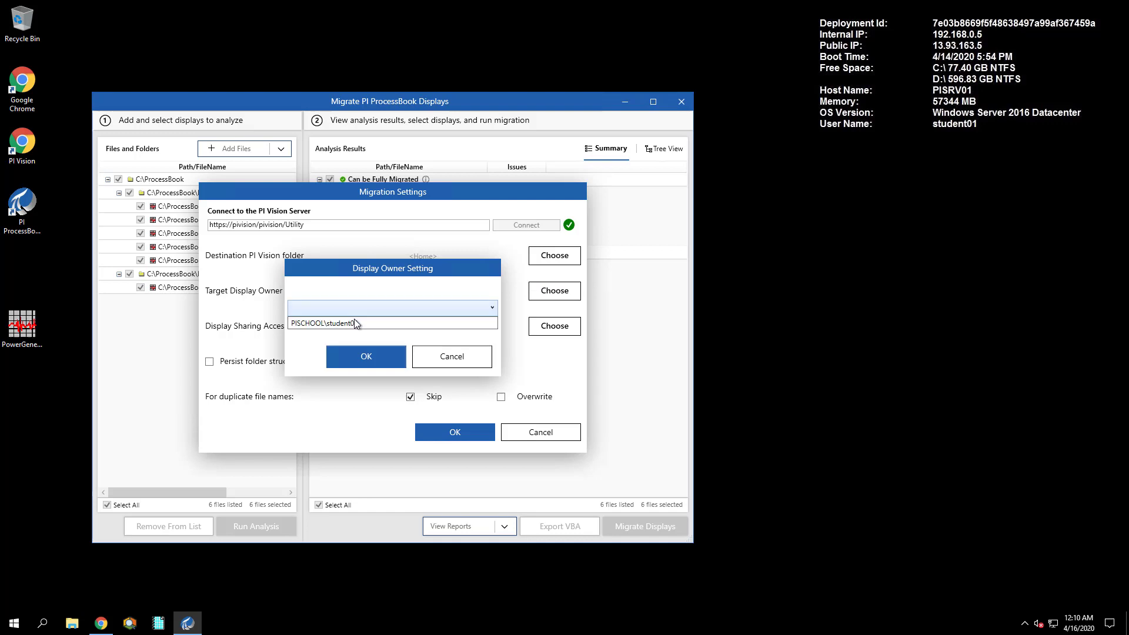
left_click(352, 323)
left_click(347, 356)
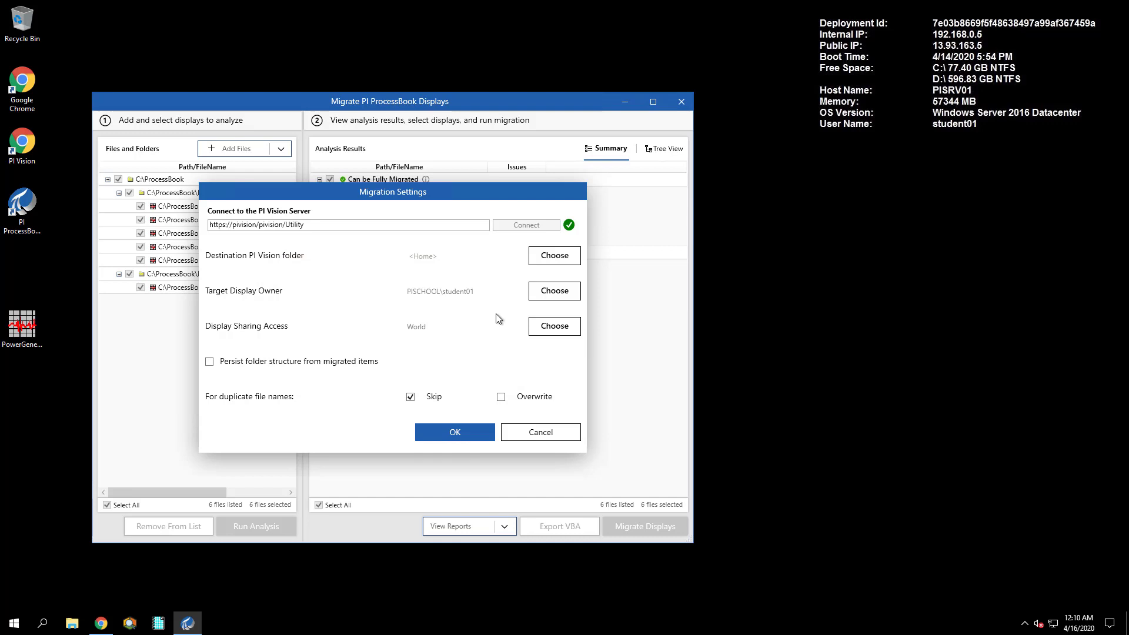
left_click(567, 326)
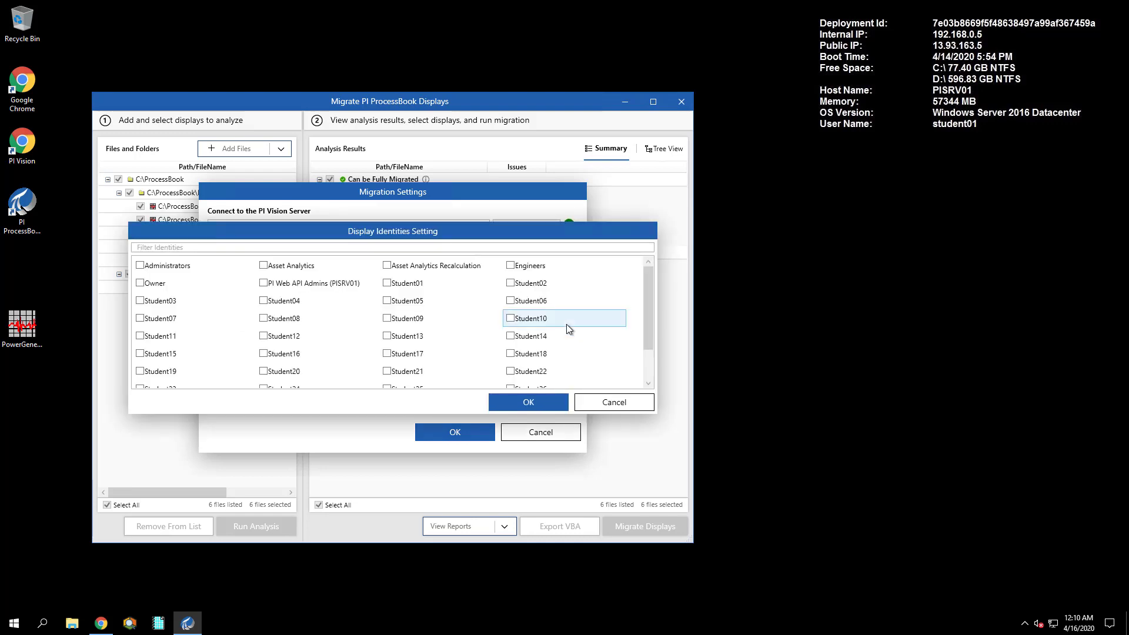
left_click(544, 400)
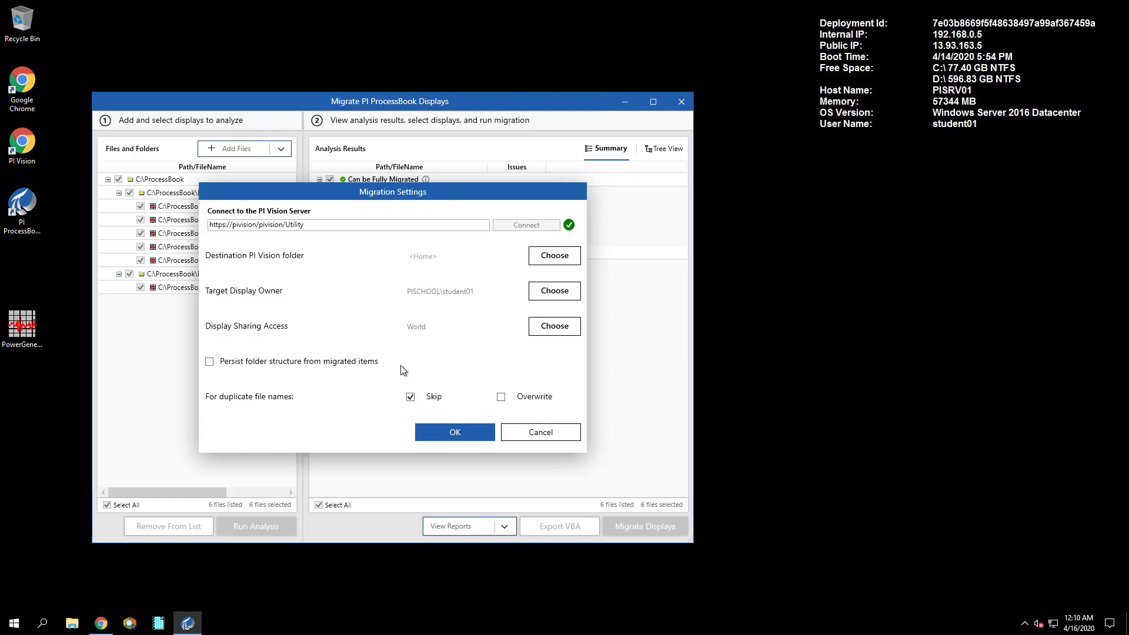
Step: Migrate the six displays to PI Vision with Persist folder structure enabled
left_click(210, 362)
left_click(457, 421)
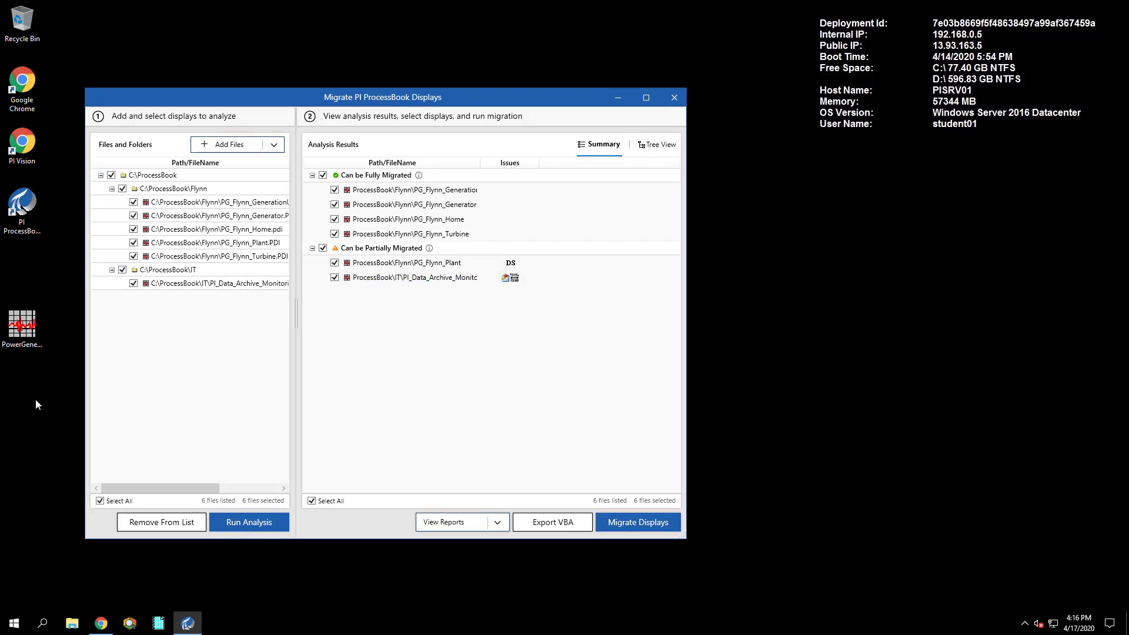
left_click(499, 523)
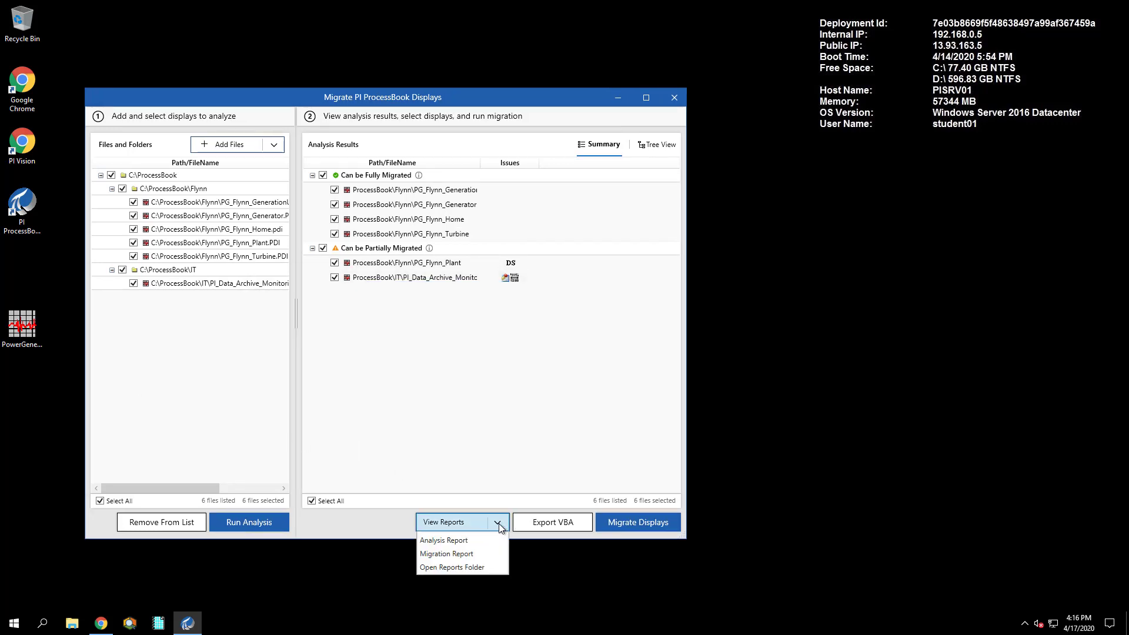
Step: Open the Migration Report (MigrationLog.html) in Chrome to confirm all six displays show Migrated
left_click(459, 555)
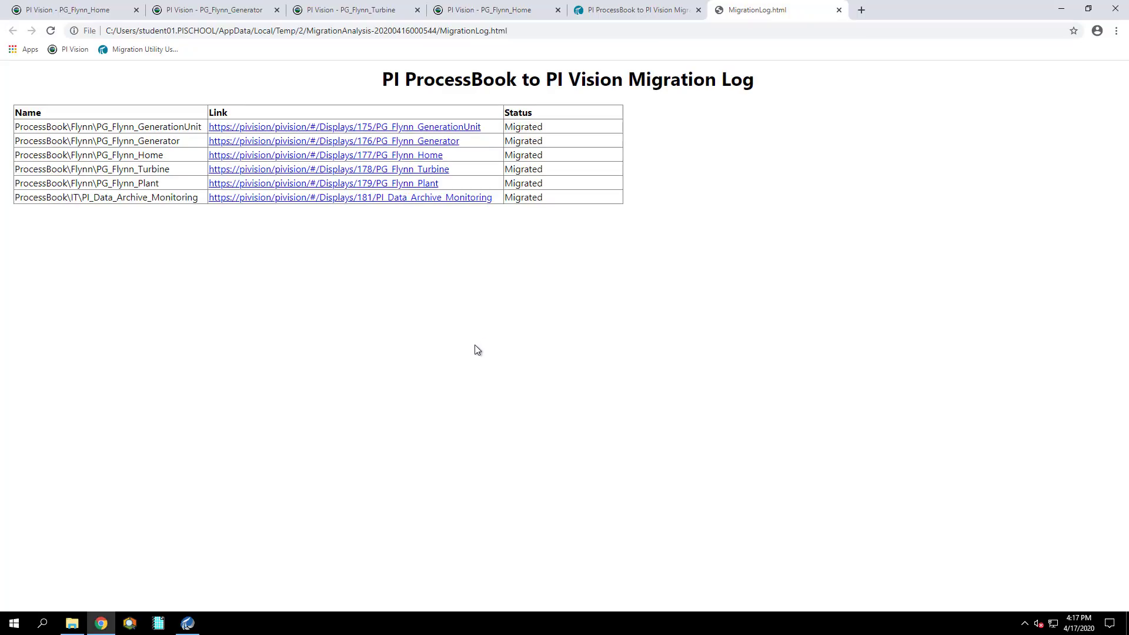